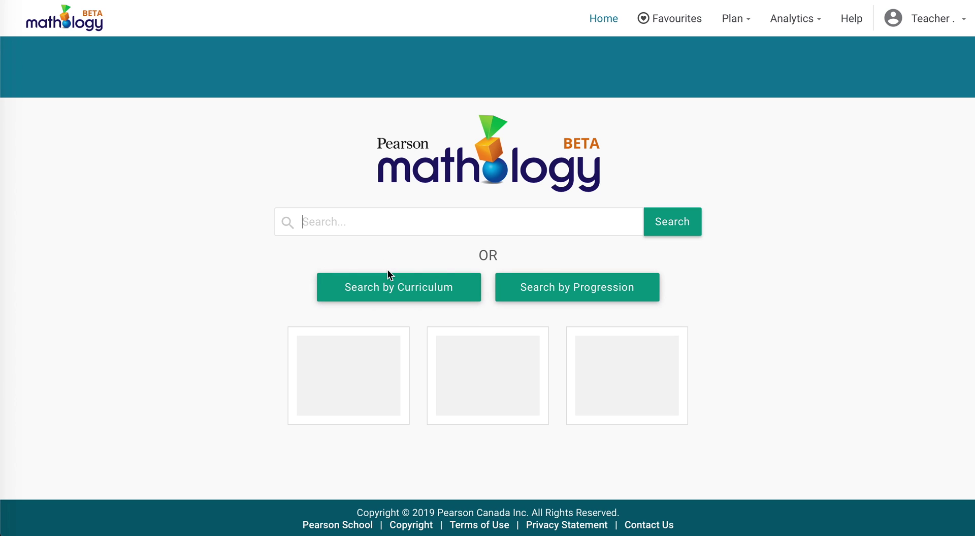
Open Counting to 20 from the Grade 1 2018-2019 Plan and view its assessment and Professional Learning panel.
click(739, 21)
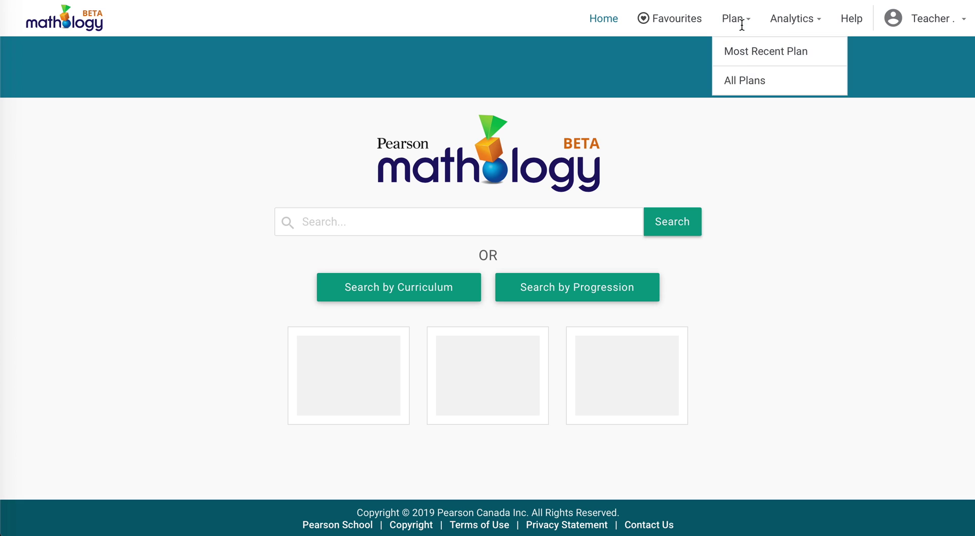
click(744, 82)
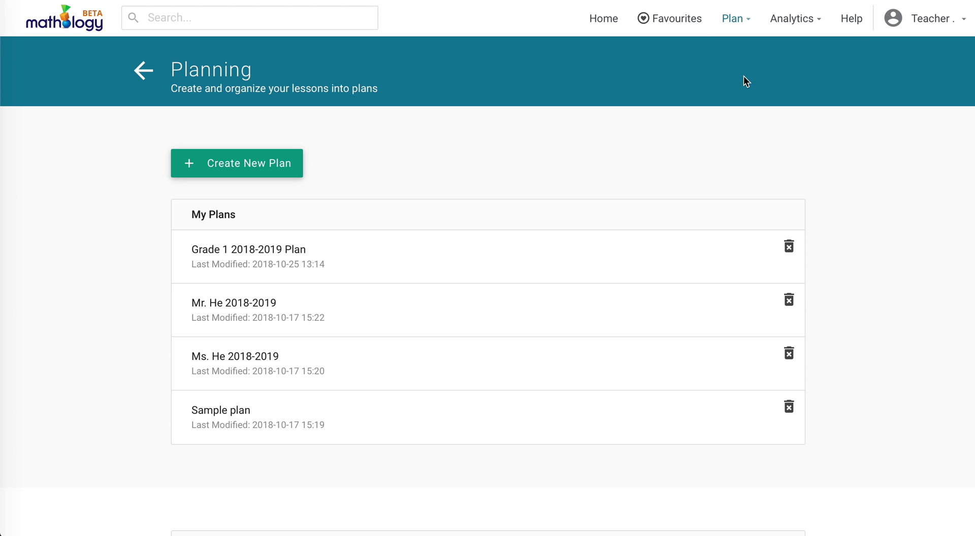
click(516, 254)
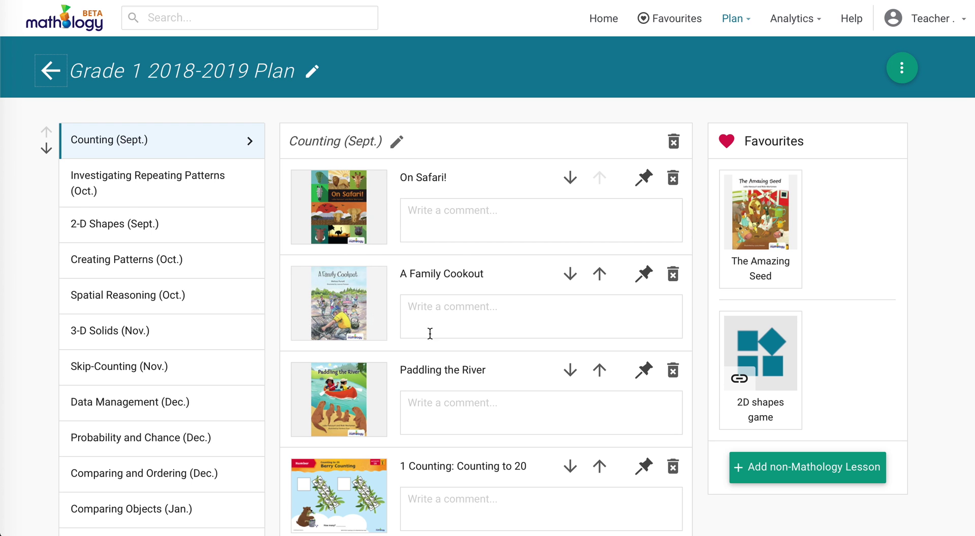
scroll(457, 355, down, 2)
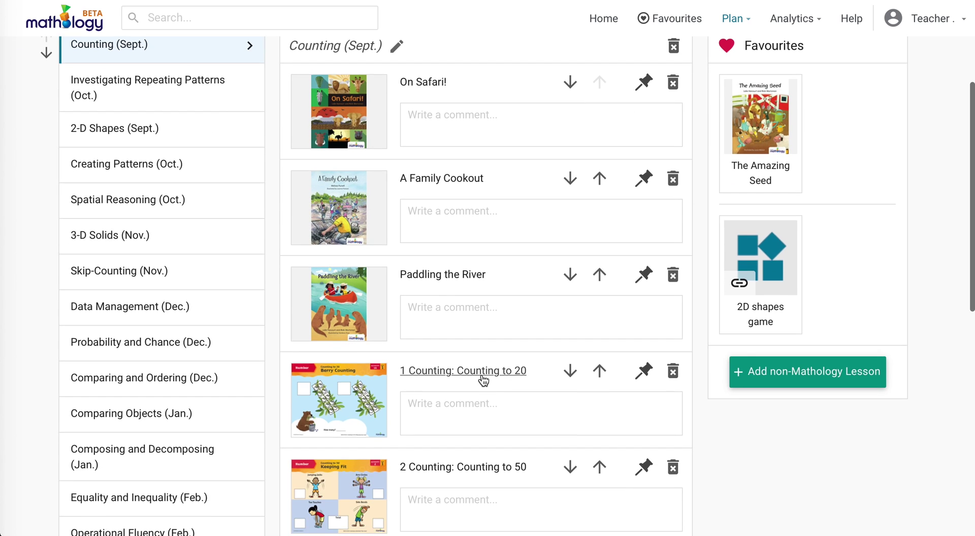
click(339, 399)
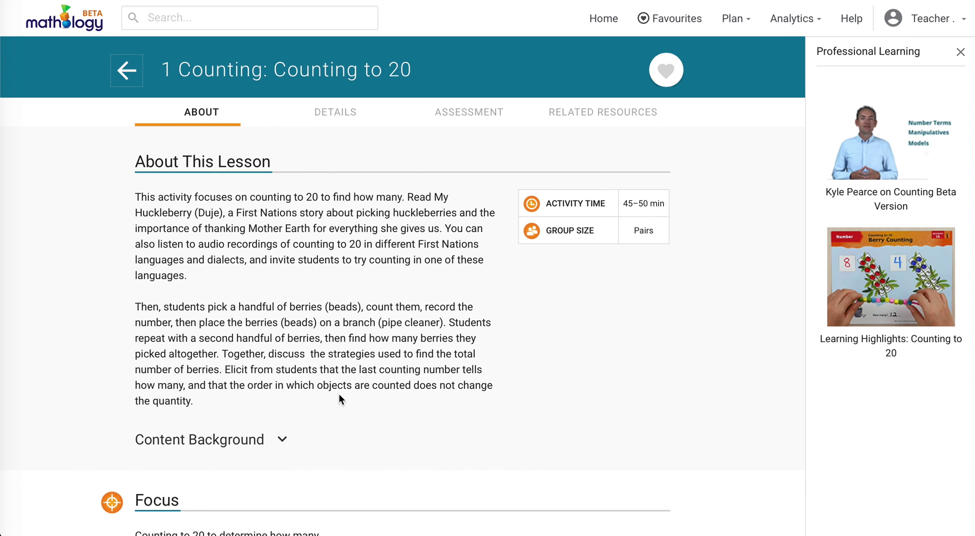
click(471, 113)
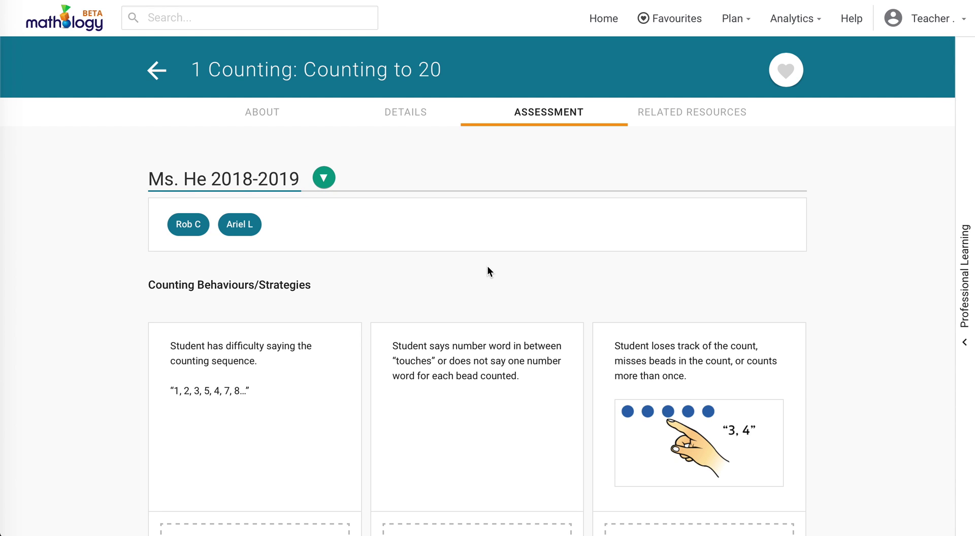
click(967, 310)
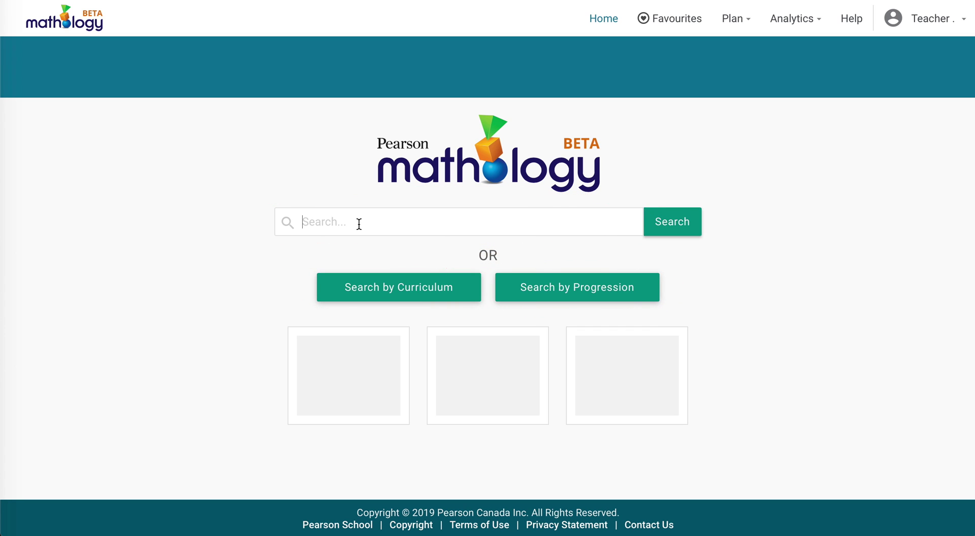
Search lessons for 'Counting to 20' and scroll through the results.
text(Counting)
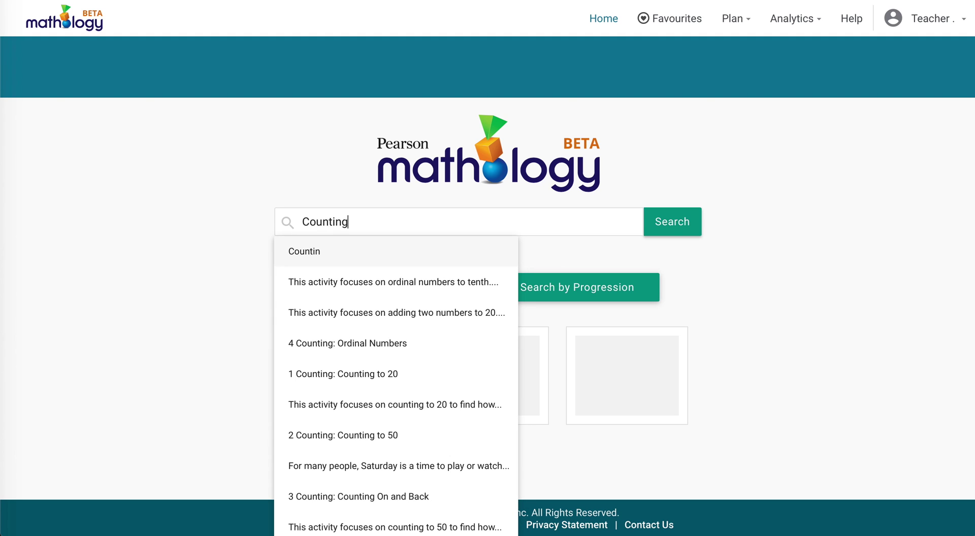
text( to 20)
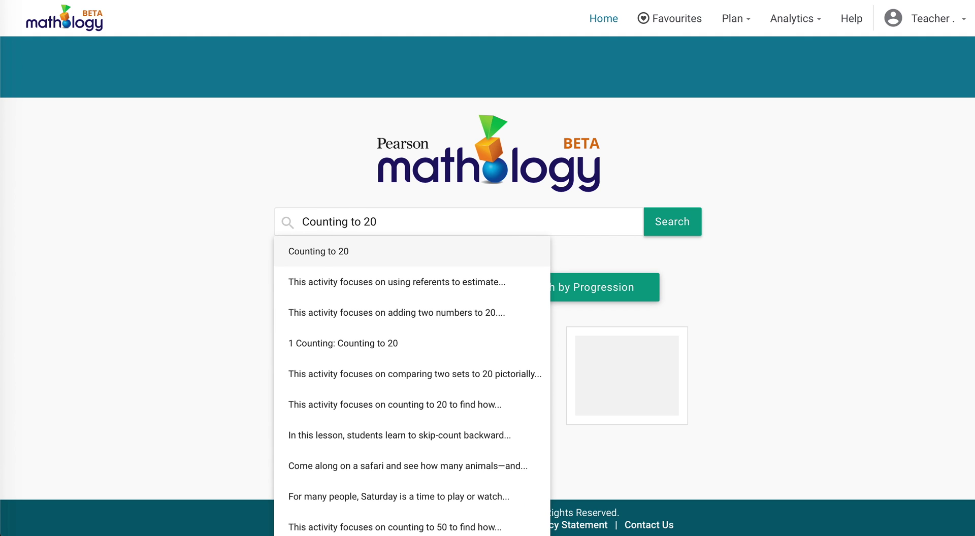
click(327, 251)
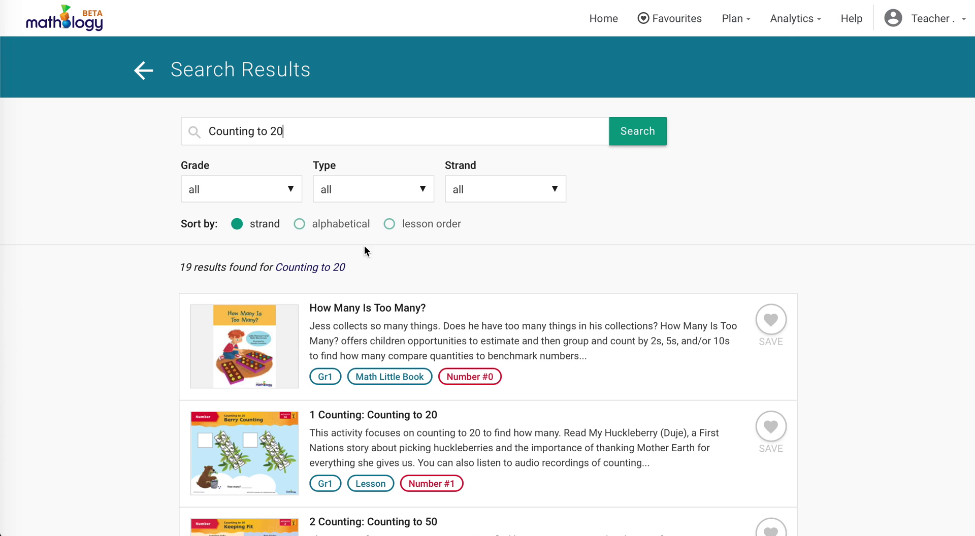
scroll(625, 307, down, 5)
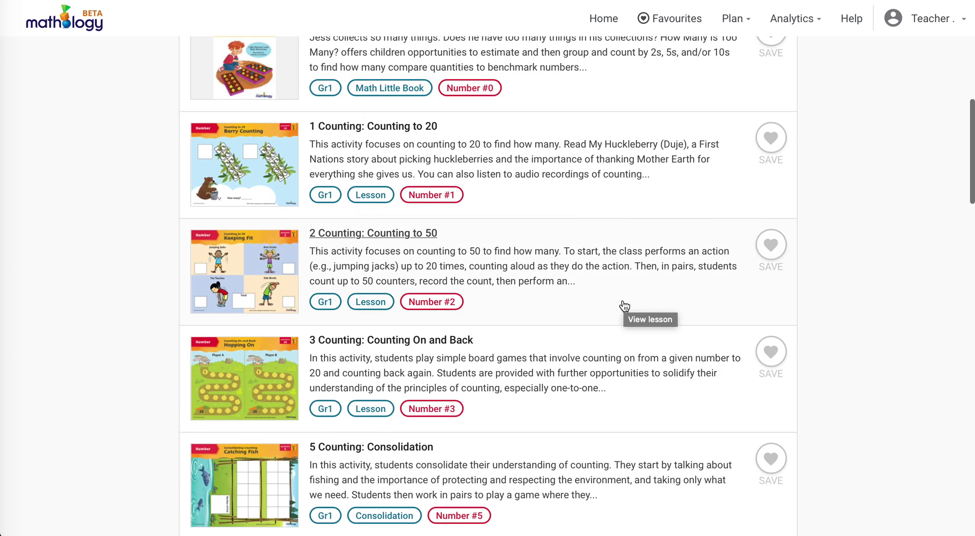
scroll(624, 307, down, 5)
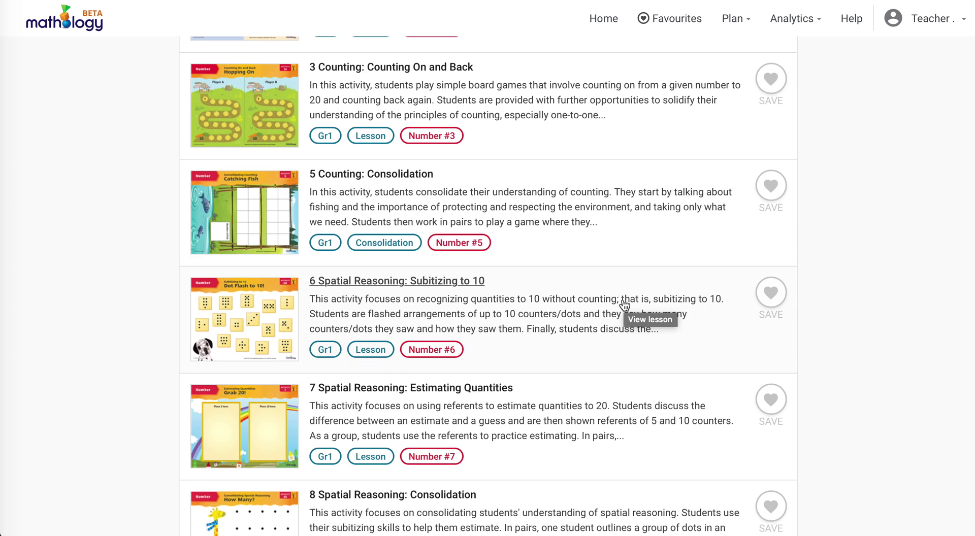
scroll(625, 304, down, 4)
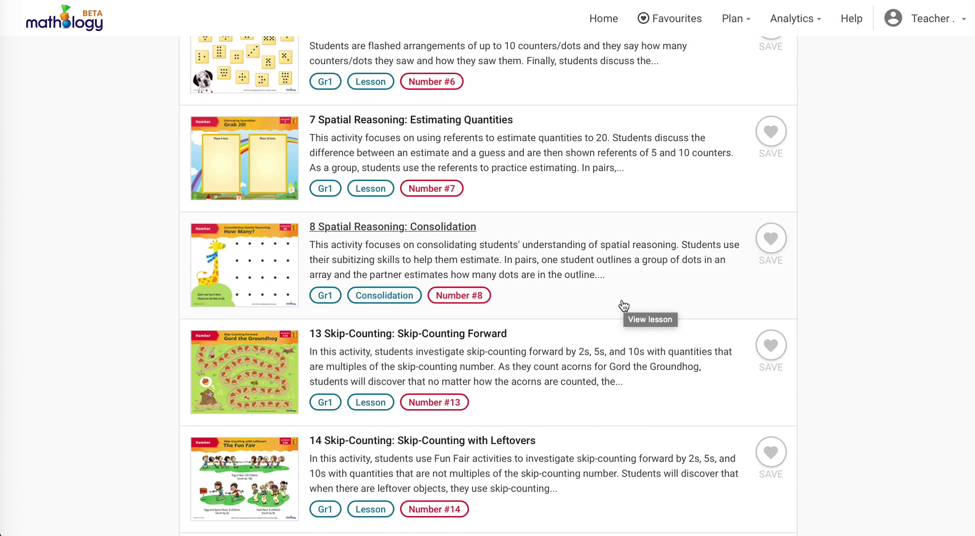
scroll(624, 307, down, 4)
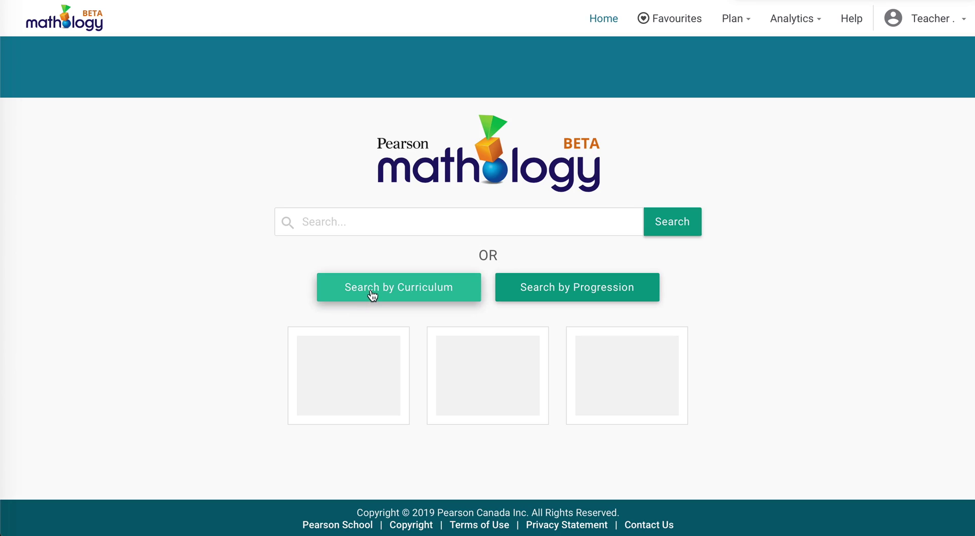
Find lessons by curriculum expectation for representing and ordering whole numbers to 50.
click(371, 291)
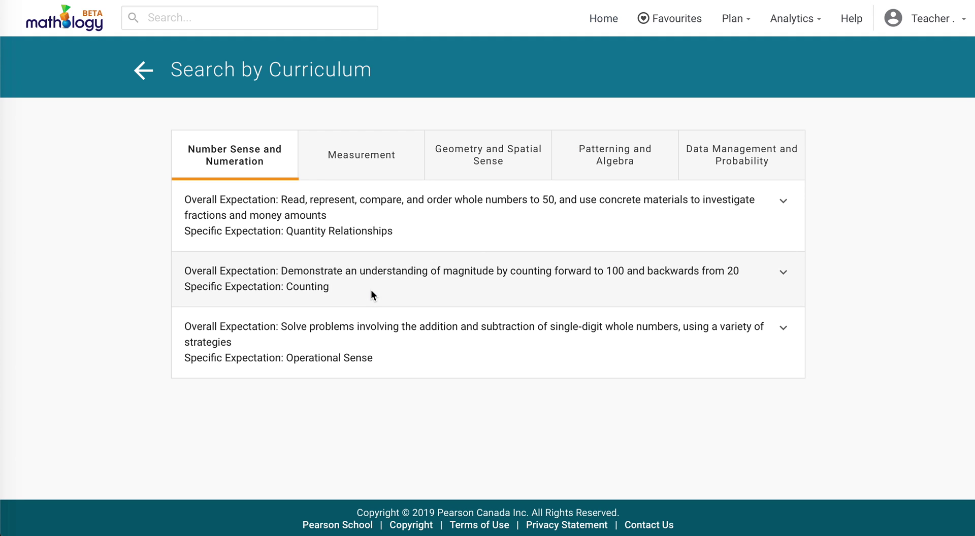
click(300, 220)
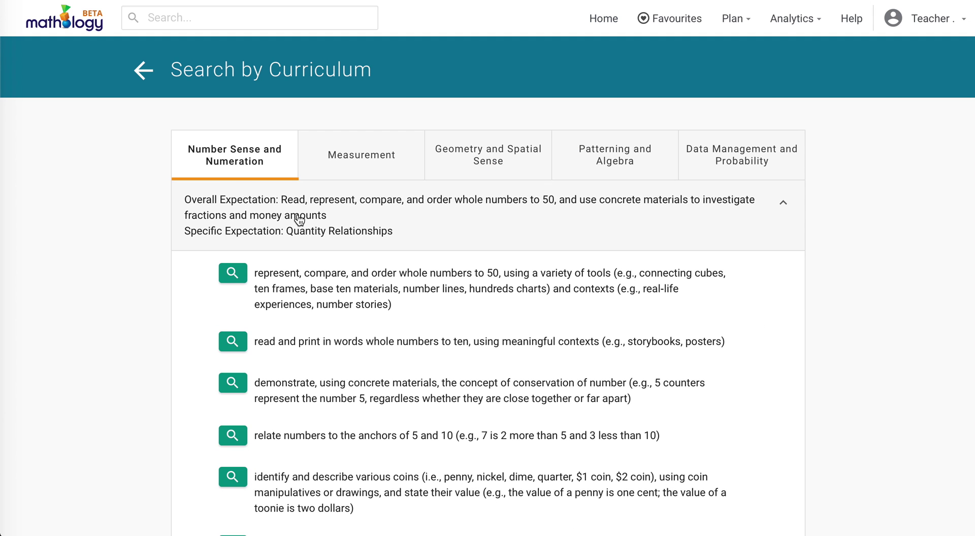
click(232, 273)
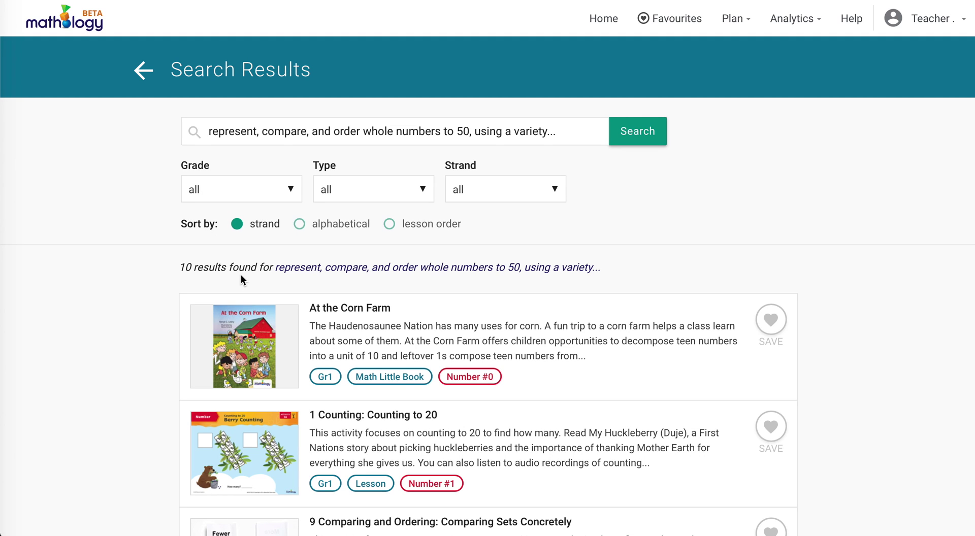
scroll(240, 275, down, 5)
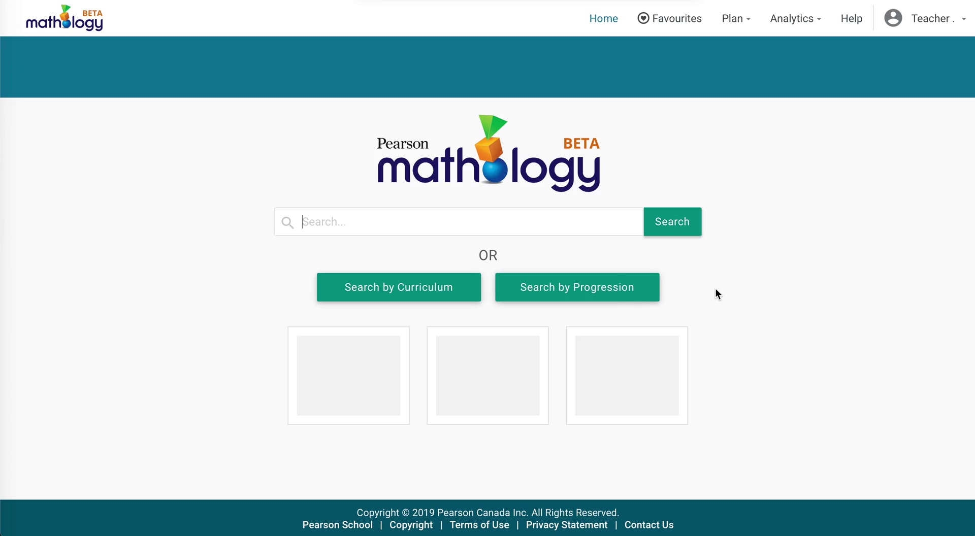
Find lessons by learning progression for counting forward from 1, then return home.
click(598, 291)
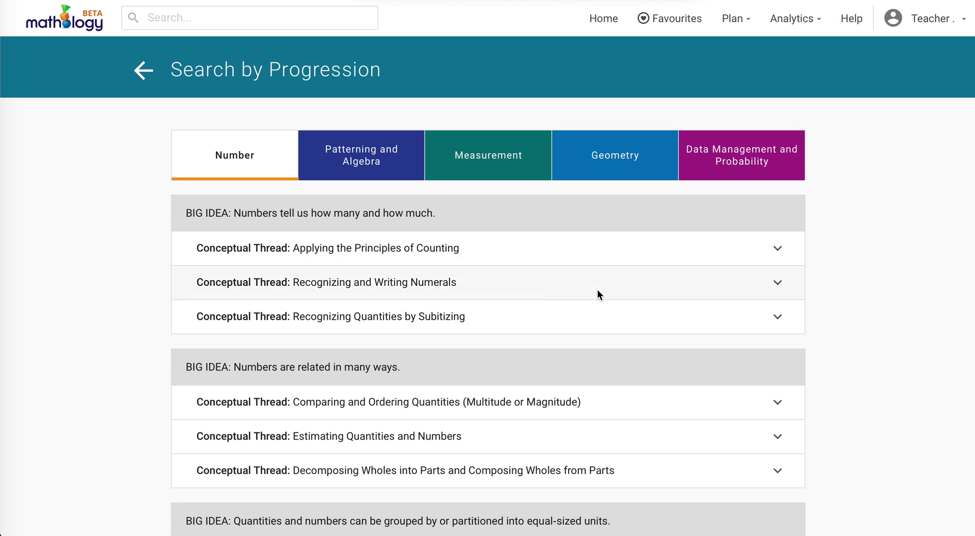
click(401, 248)
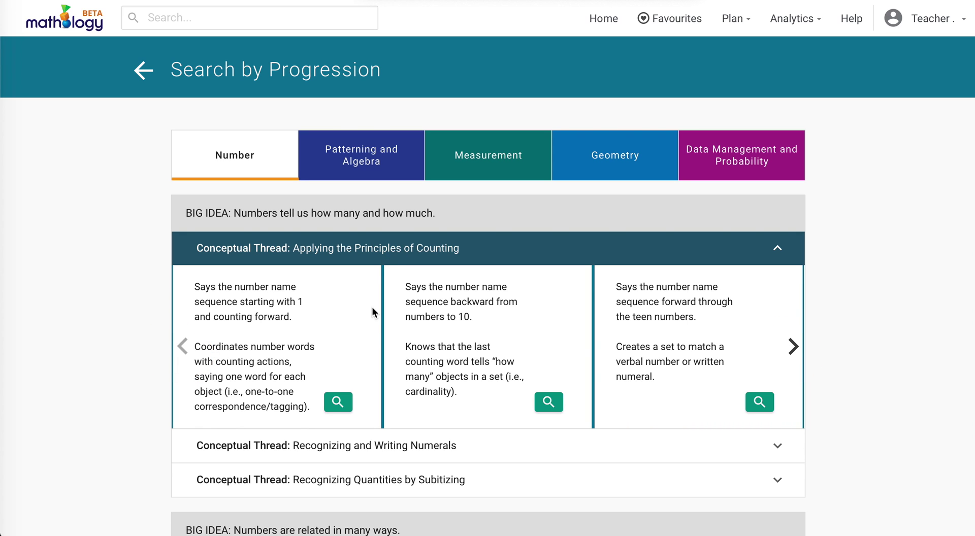
click(339, 400)
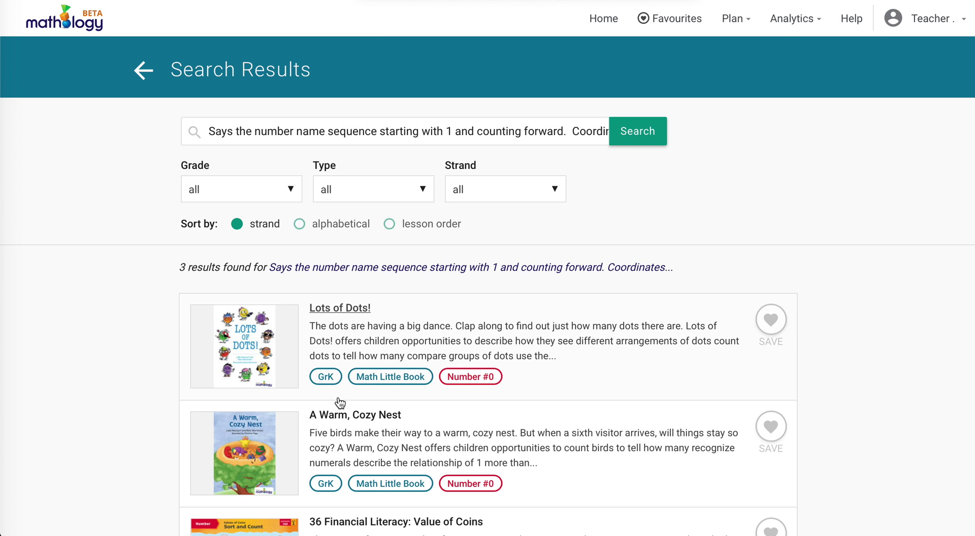
scroll(339, 404, down, 3)
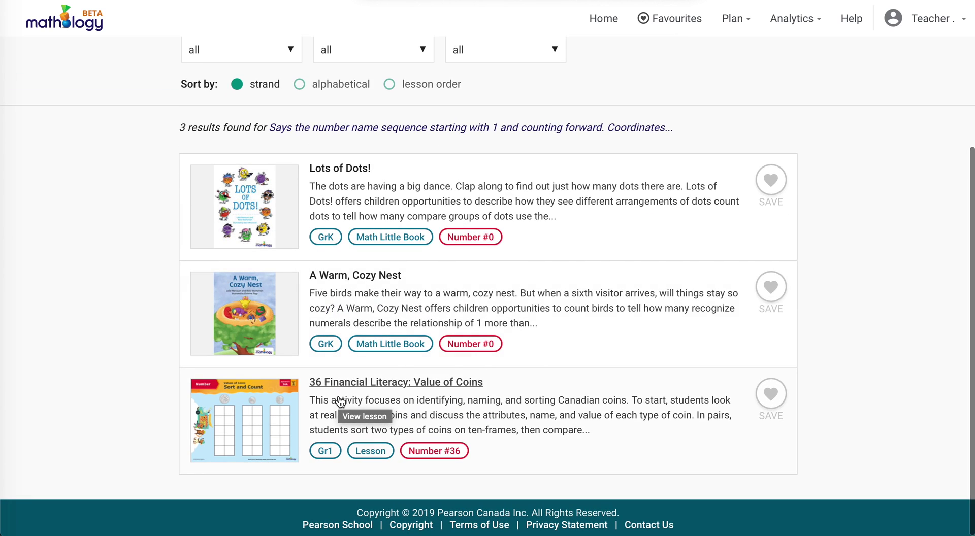
key(alt+Left)
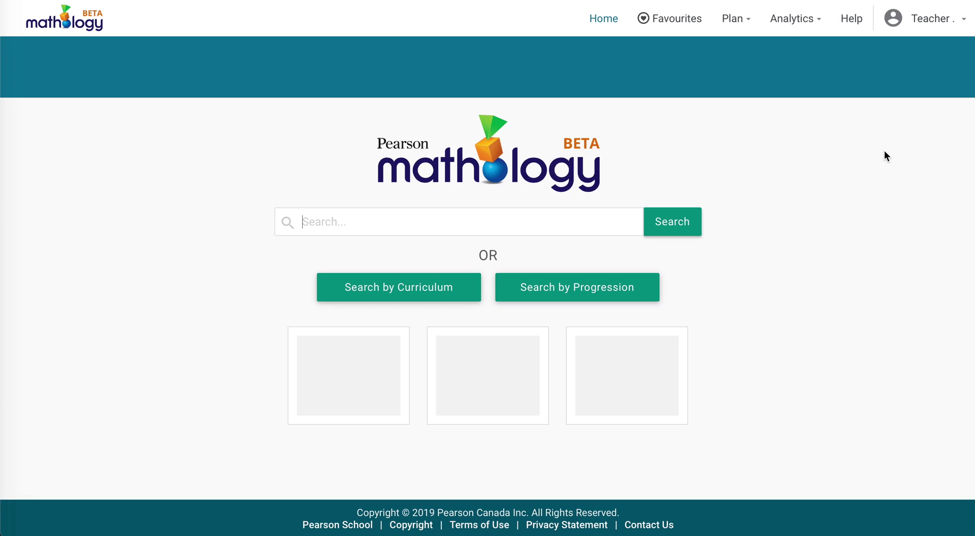
Reopen the Grade 1 2018-2019 Plan and check its non-Mathology lesson and sharing/export options.
click(743, 25)
click(747, 81)
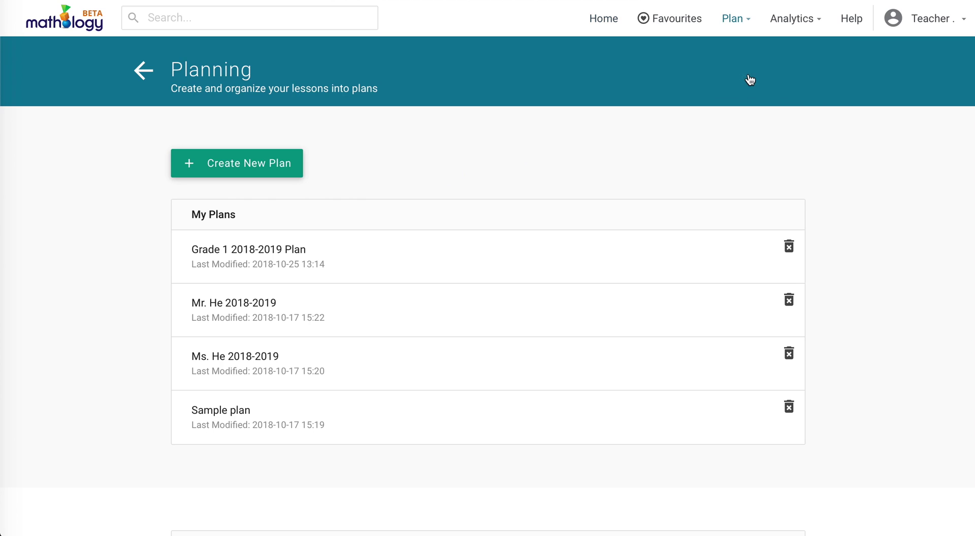
click(425, 244)
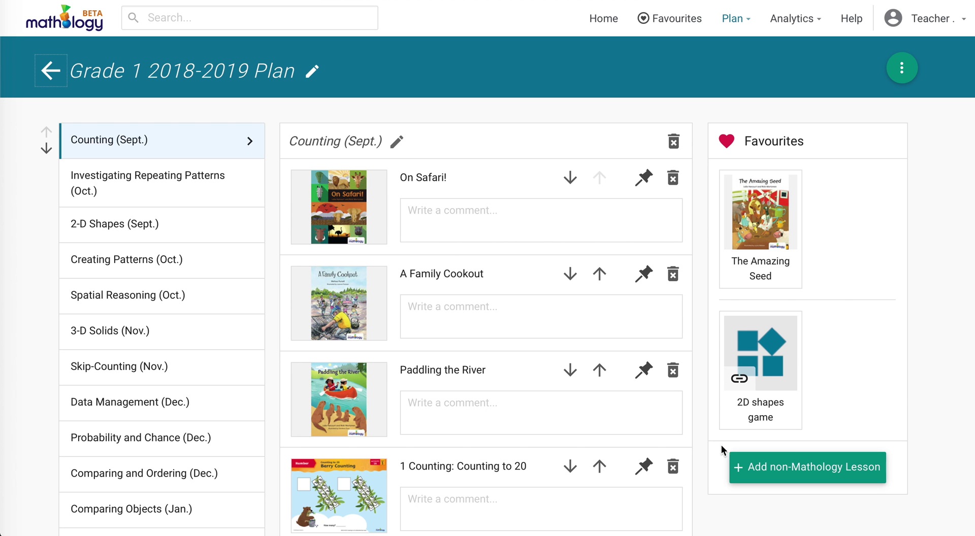
click(793, 466)
click(902, 68)
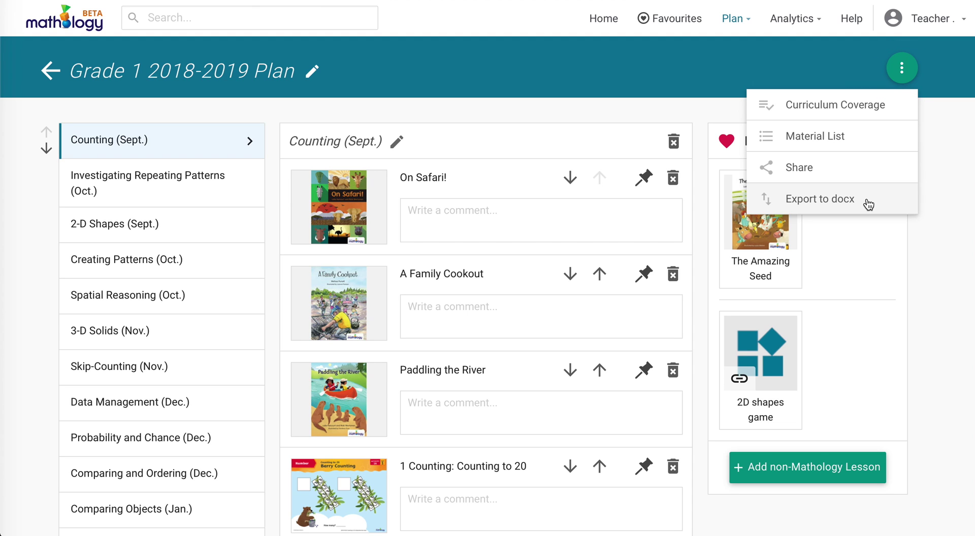
click(899, 65)
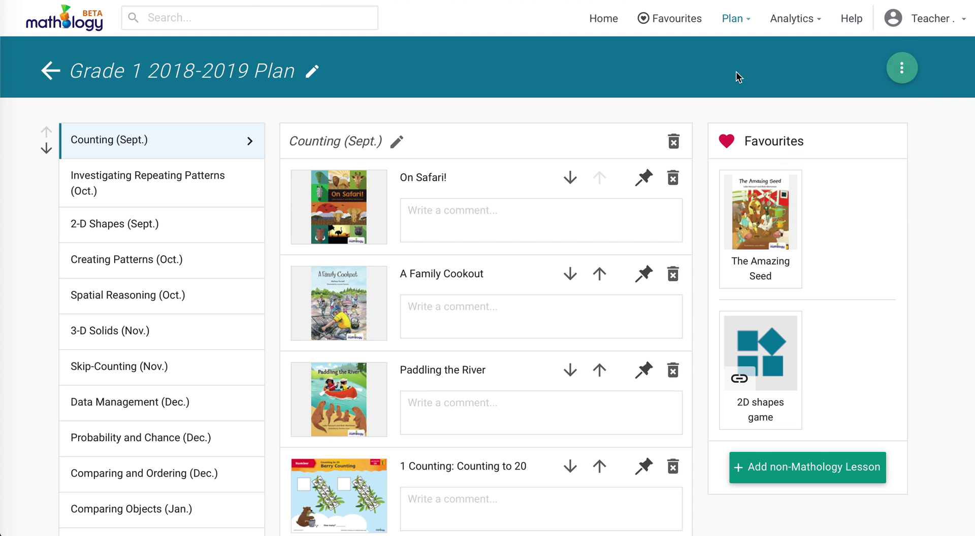
Open the 1 Counting: Counting to 20 lesson from the Counting (Sept.) unit.
scroll(544, 314, down, 1)
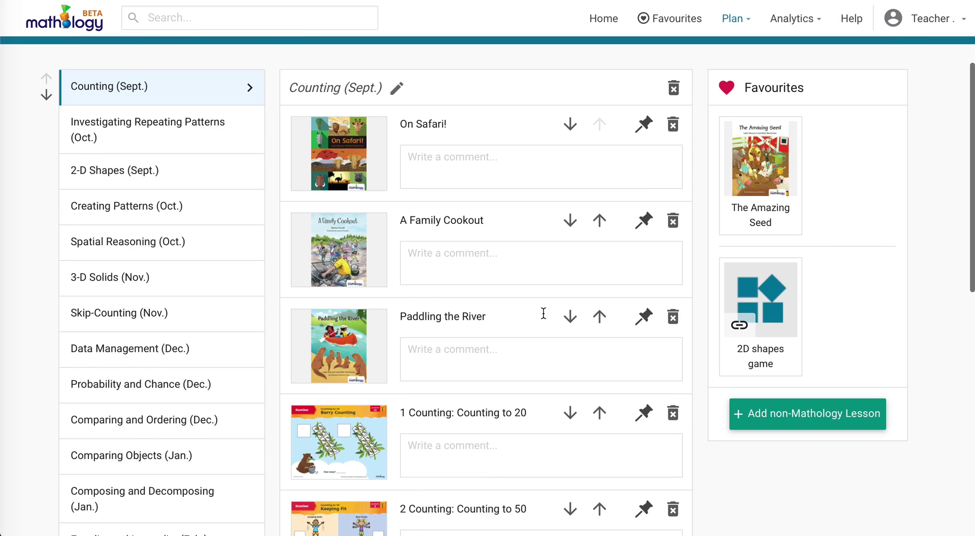
scroll(543, 314, up, 1)
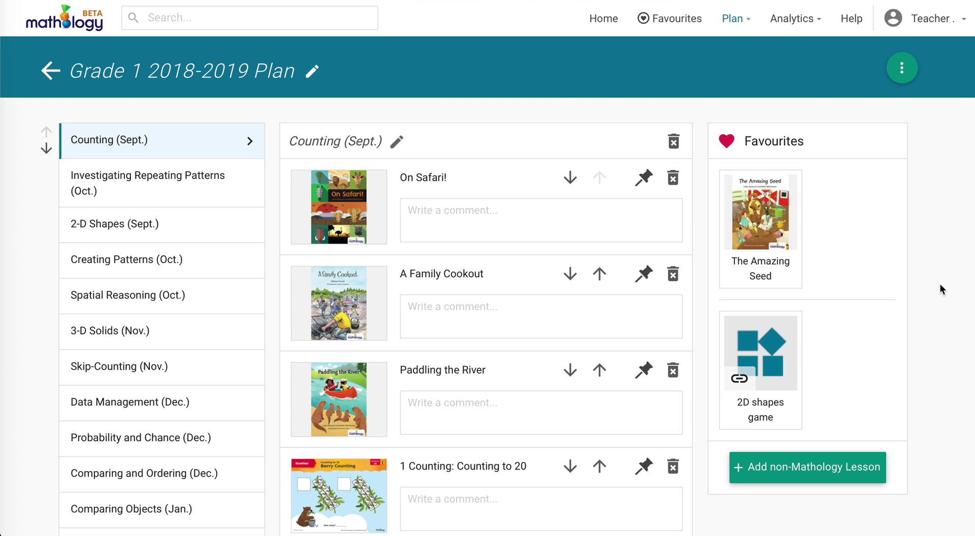
scroll(938, 285, down, 4)
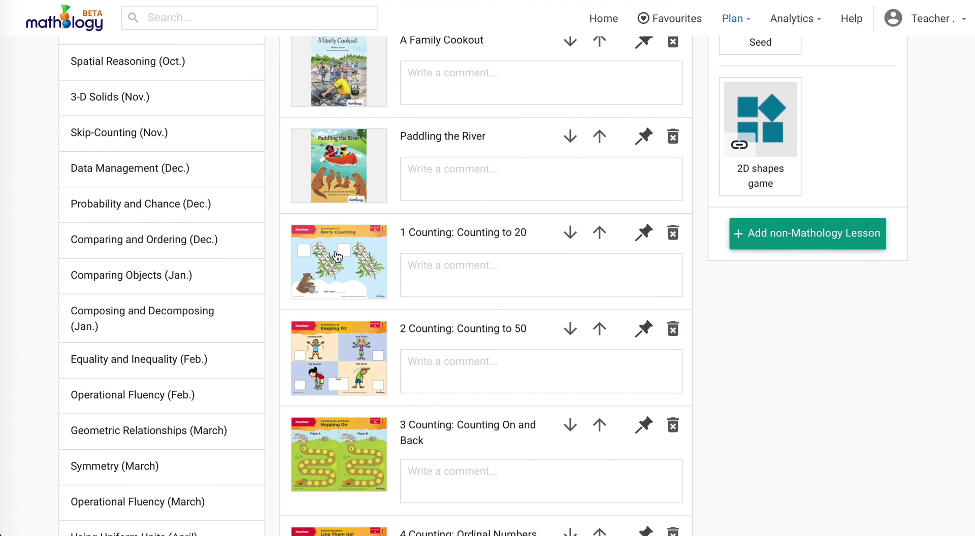
click(338, 256)
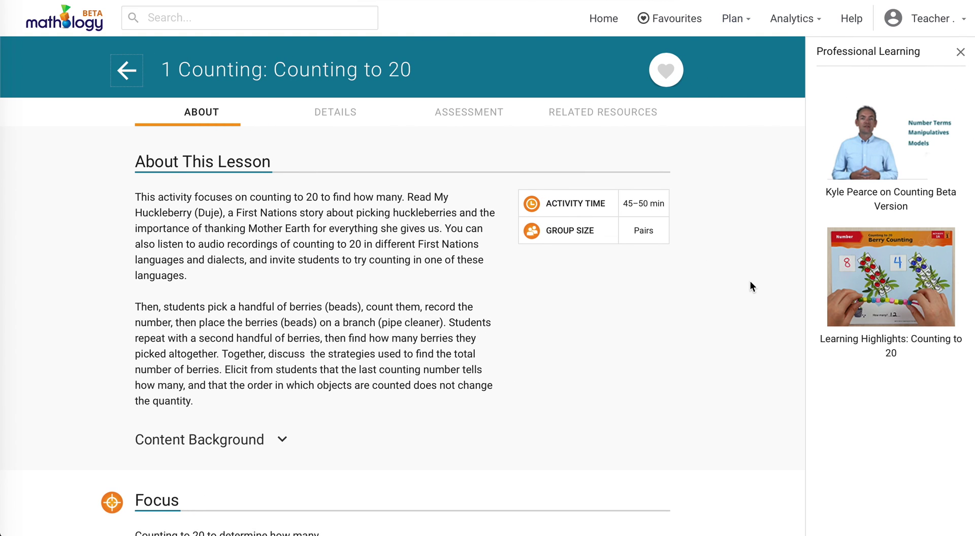
Scroll down to the lesson's Images and enlarge the first one, the Counting to 20 activity card.
scroll(751, 281, down, 6)
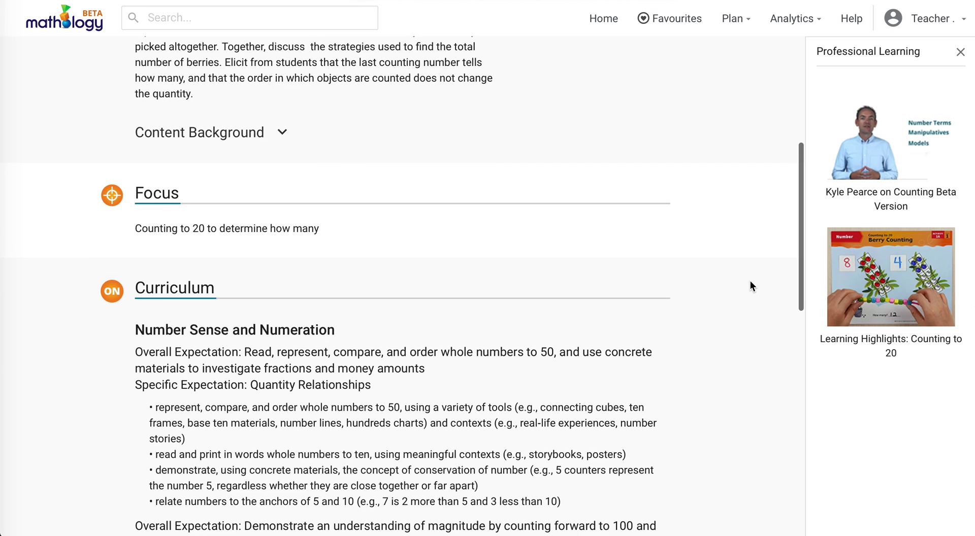
scroll(751, 285, down, 5)
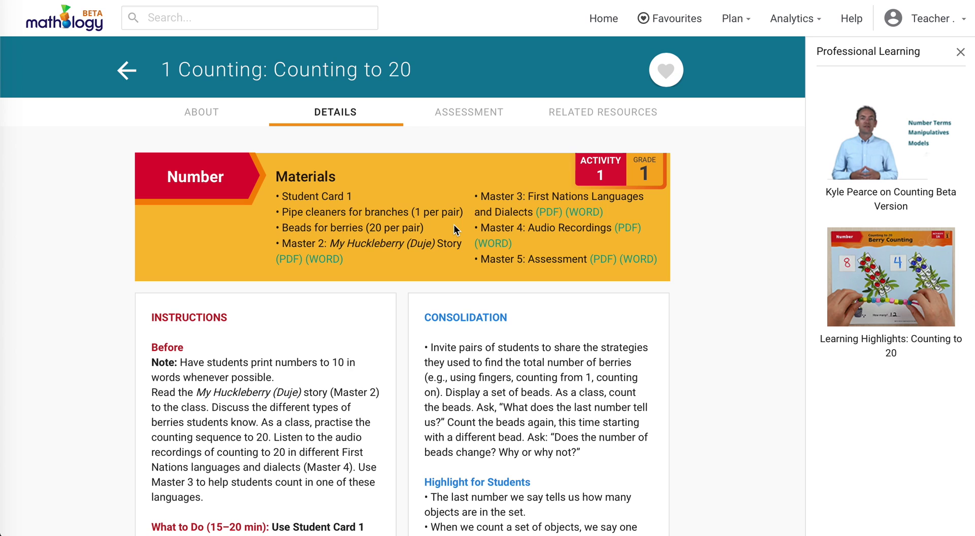
scroll(453, 224, down, 6)
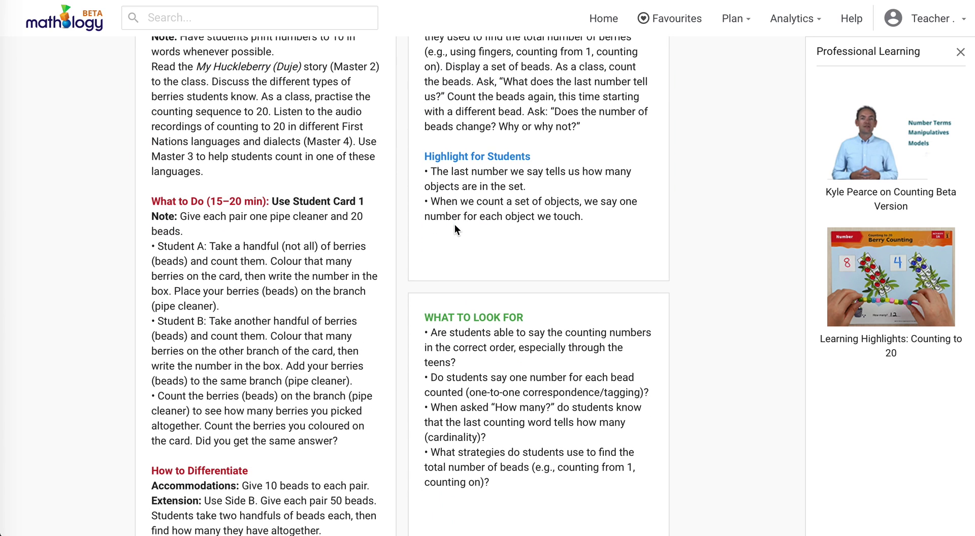
scroll(454, 225, down, 6)
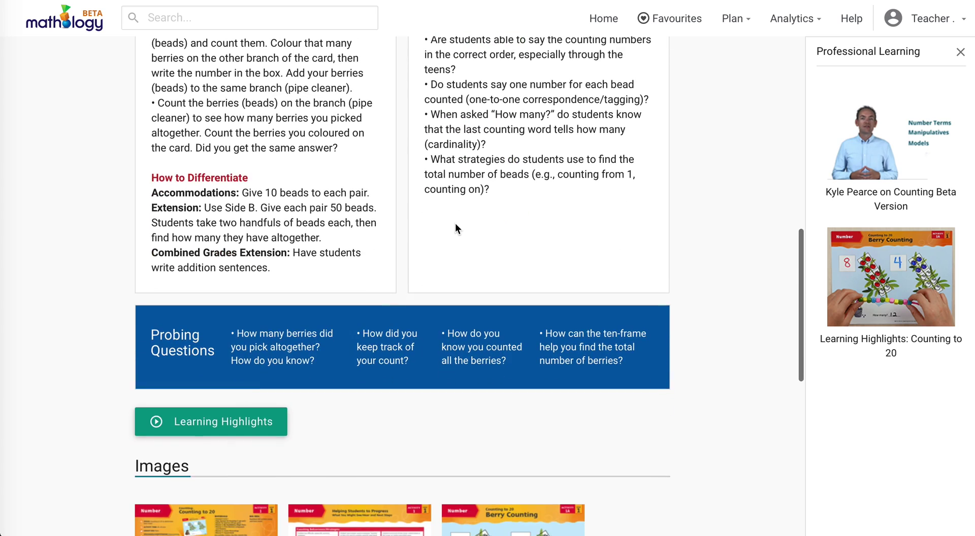
scroll(455, 223, down, 5)
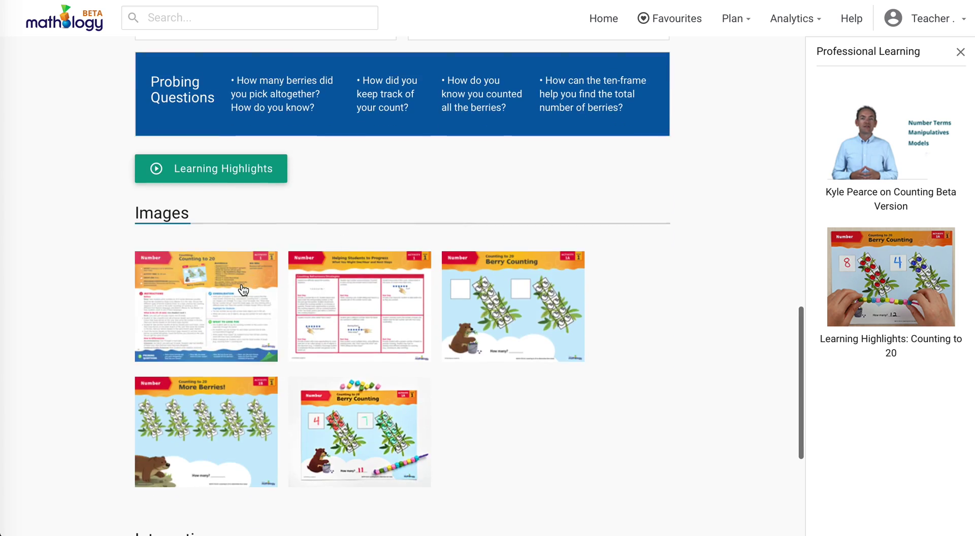
click(243, 290)
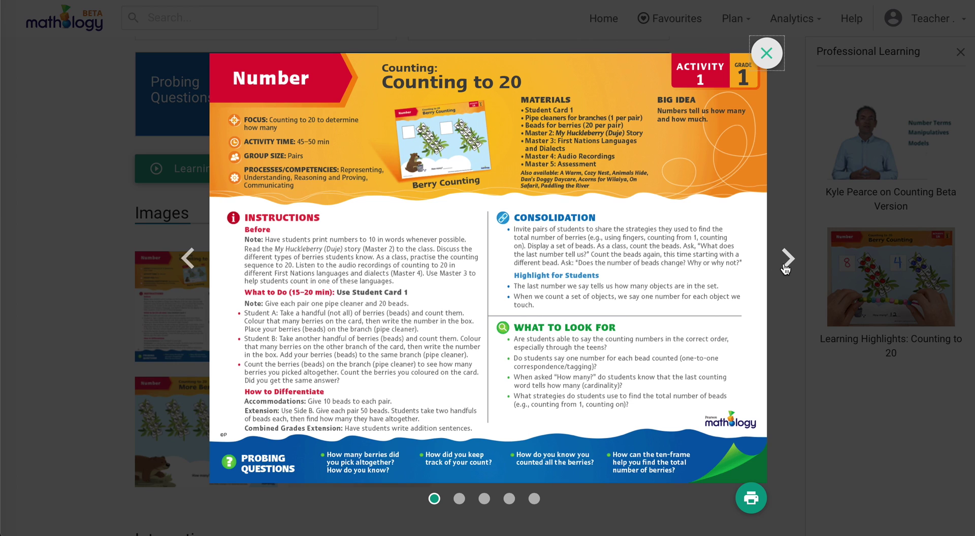
Show the next lesson image and fill the Explore tool ten-frame's top row with five counters.
click(788, 258)
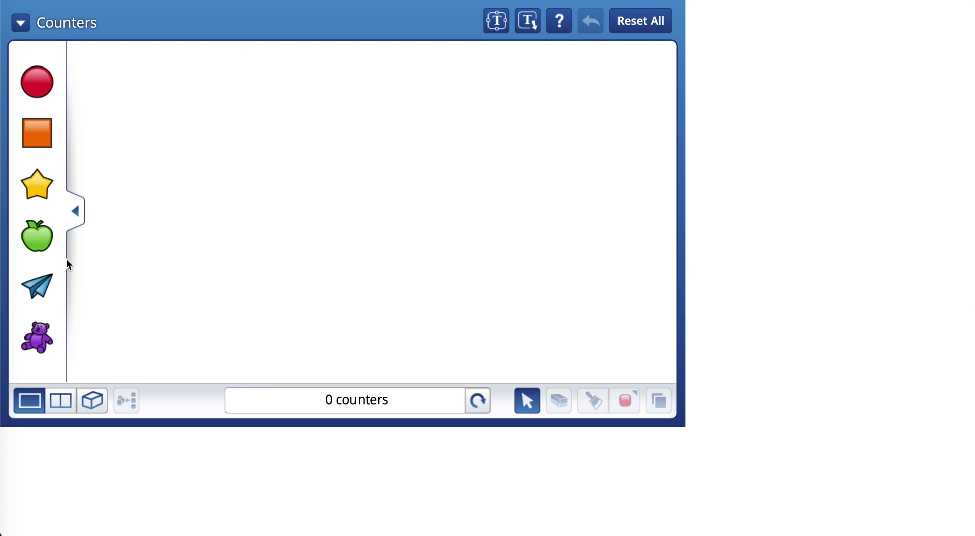
drag(36, 239, 233, 192)
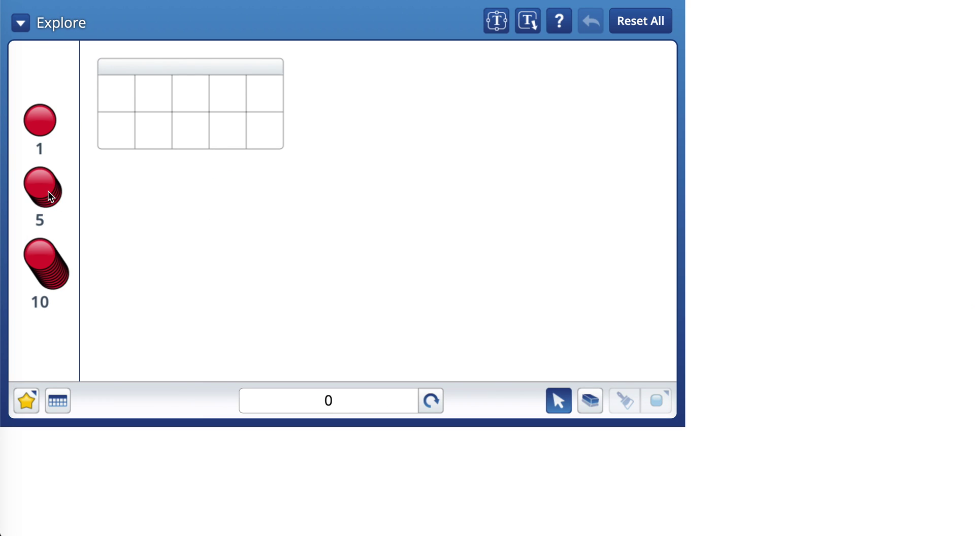
drag(47, 191, 48, 191)
drag(139, 95, 136, 85)
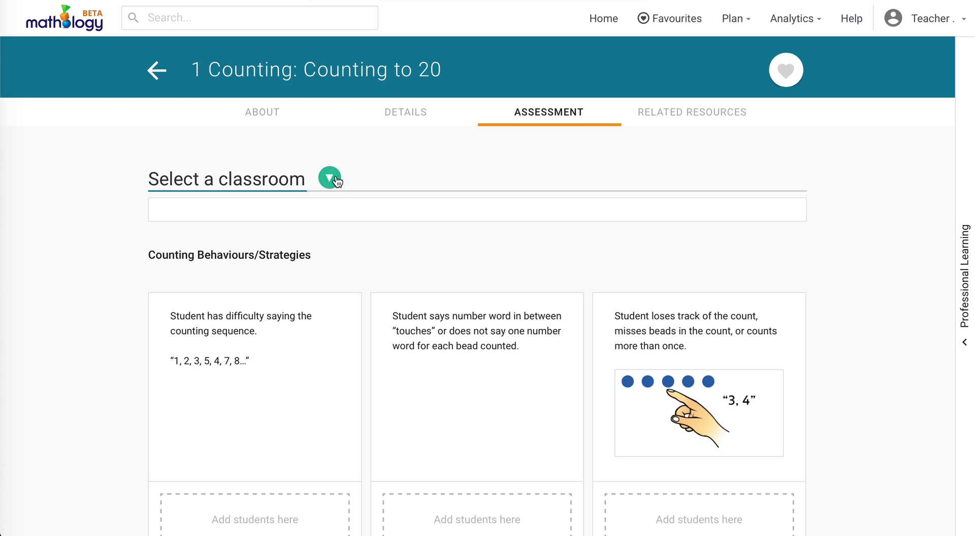
For Grade 1 2018-2019, record two students: not counting one per bead, and losing track.
click(330, 179)
click(393, 226)
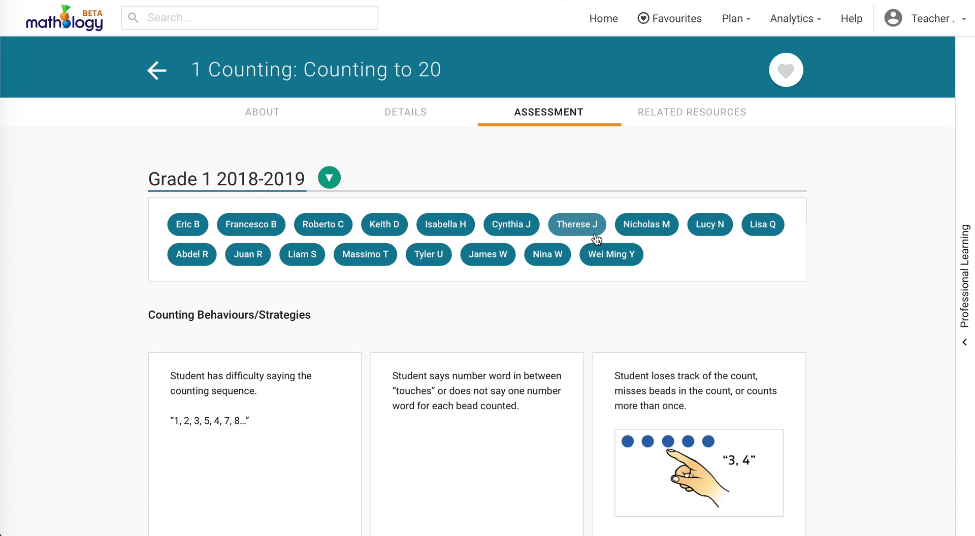
scroll(596, 238, down, 3)
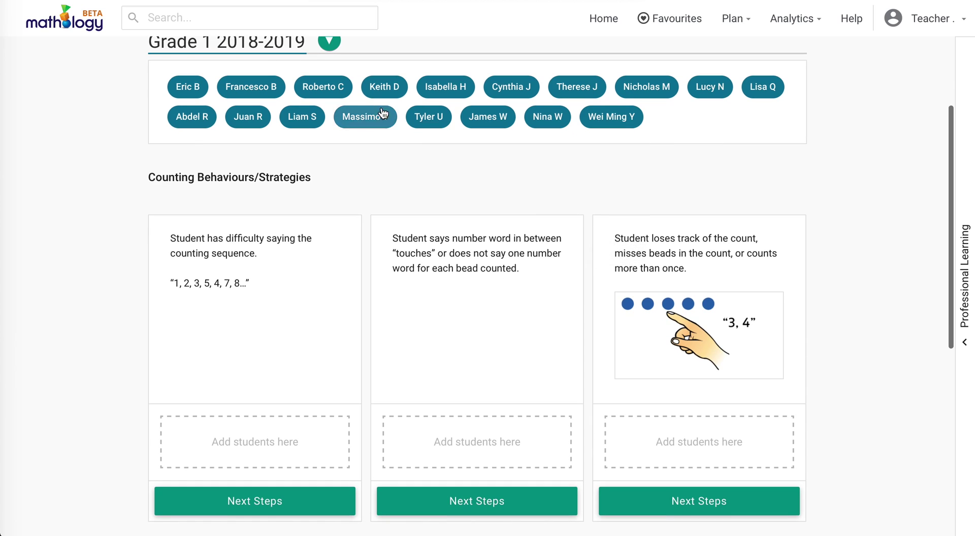
drag(384, 86, 488, 449)
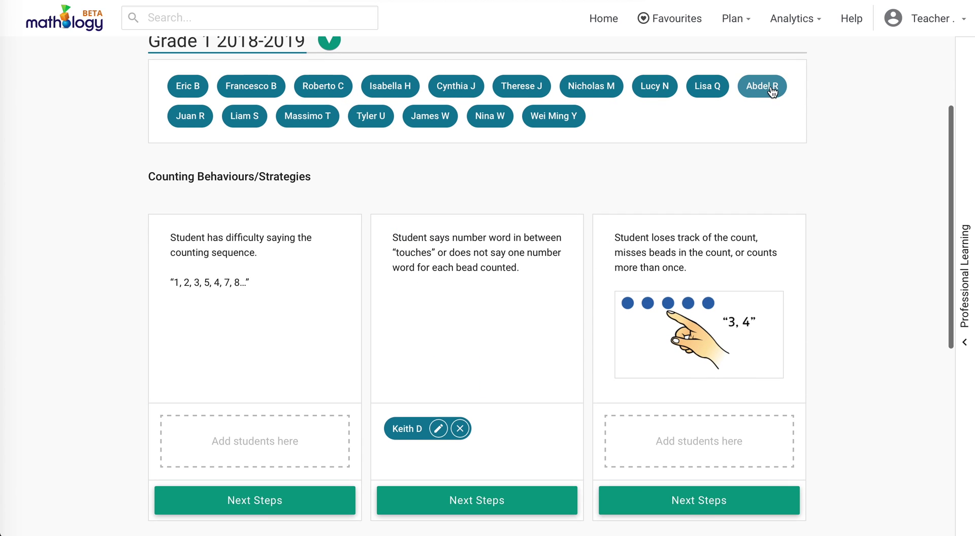
drag(773, 91, 700, 447)
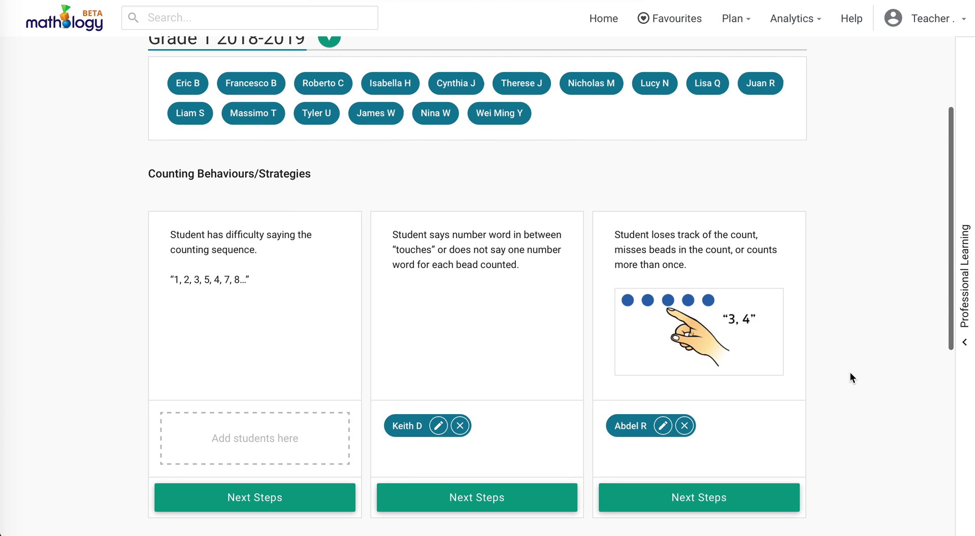
click(797, 20)
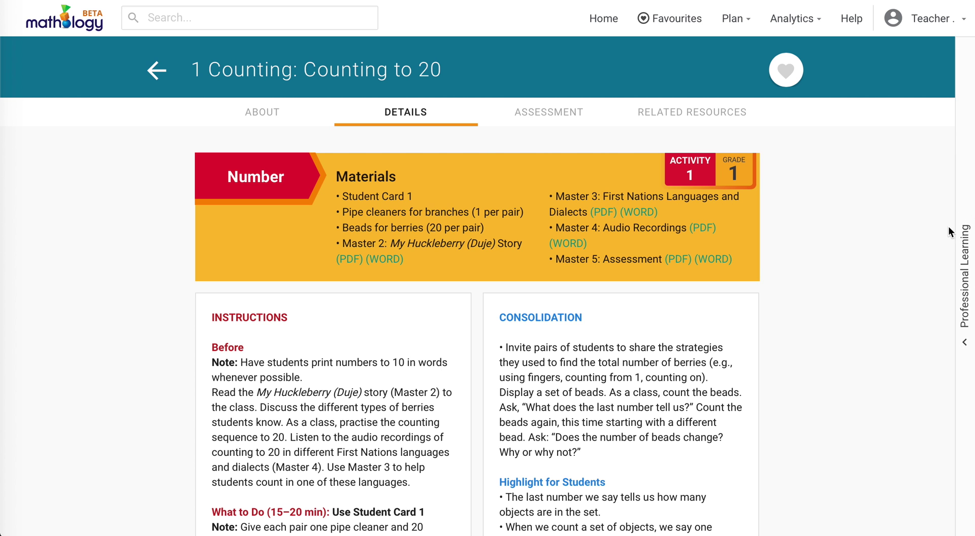
Load the 1:07 Learning Highlights: Counting to 20 video from the Professional Learning panel.
click(968, 297)
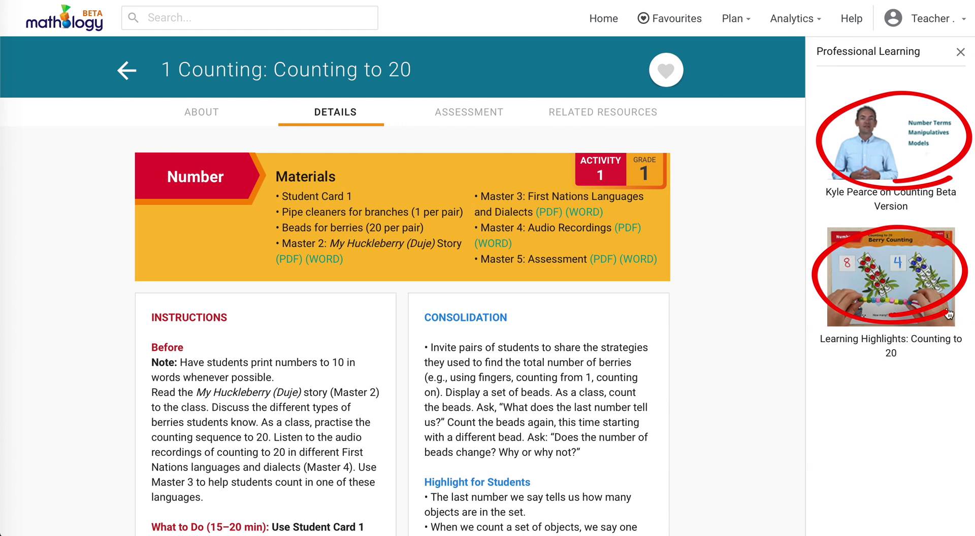
click(889, 270)
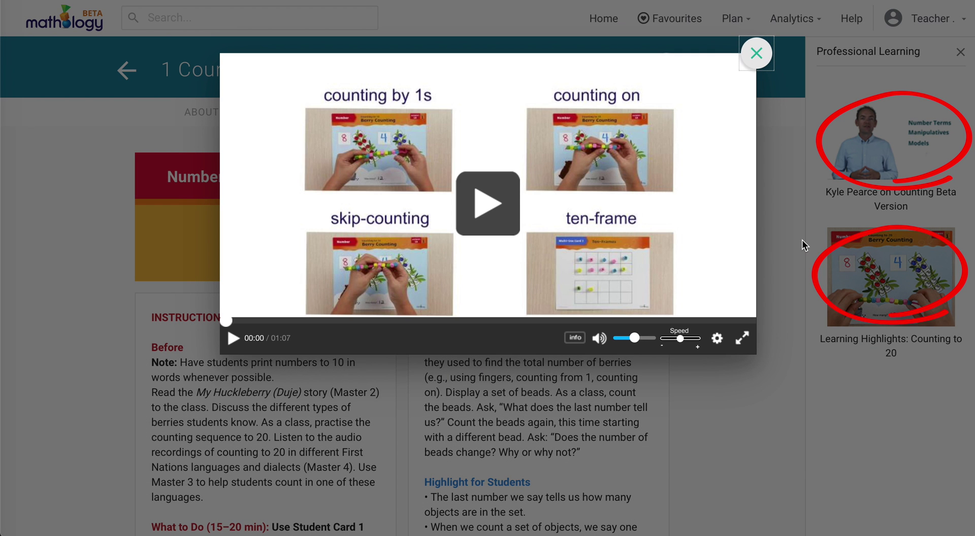
Play the Learning Highlights video, then play the 6:47 Counting Beta Version overview video.
click(477, 197)
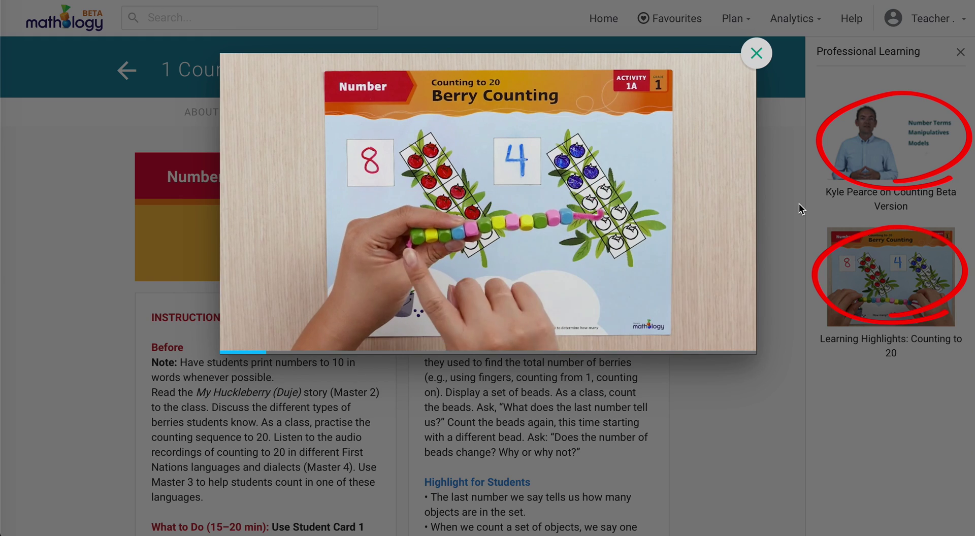
click(796, 196)
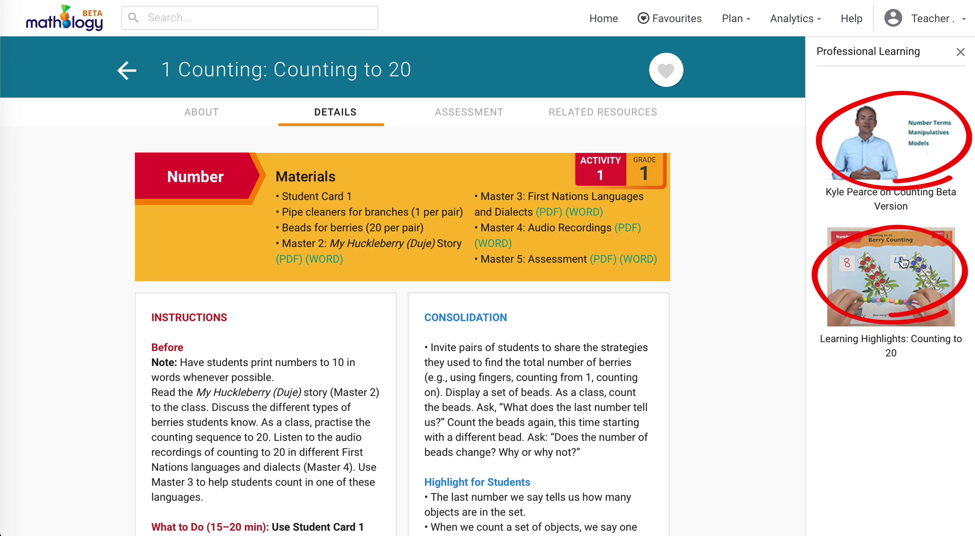
click(876, 129)
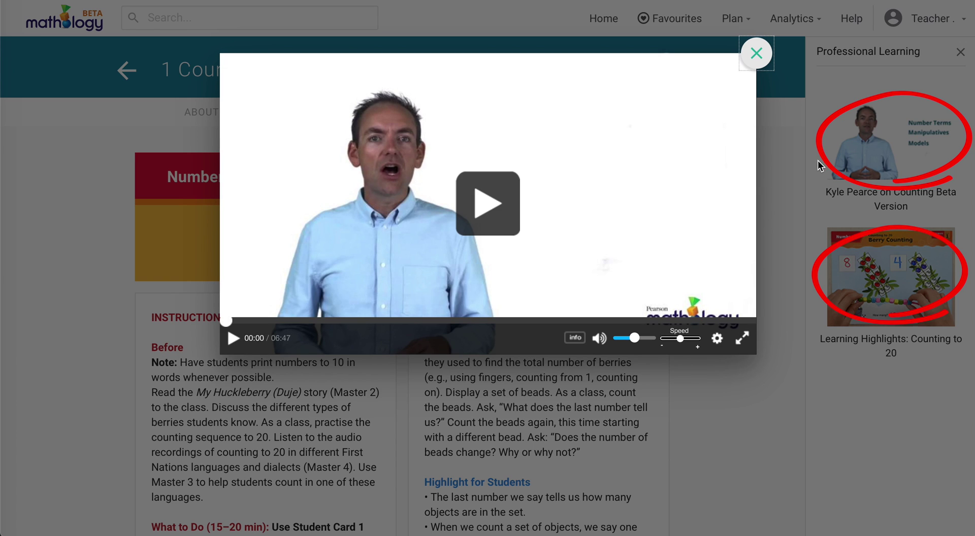
click(478, 210)
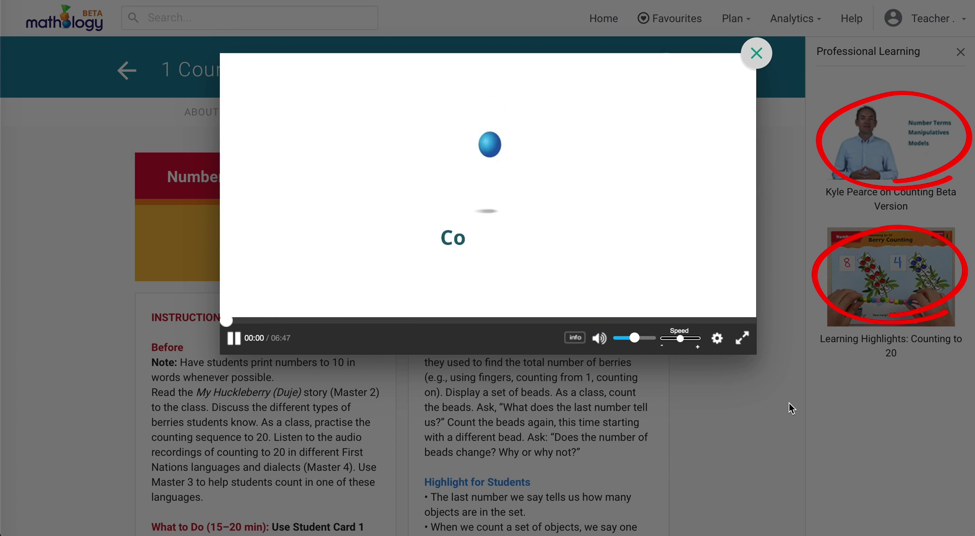